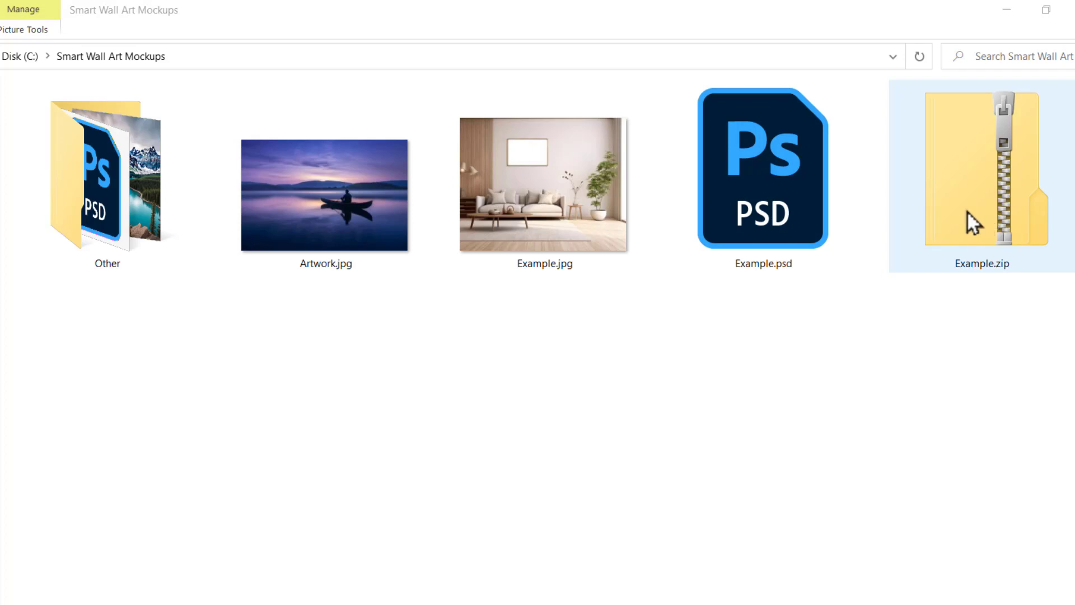
left_click(781, 206)
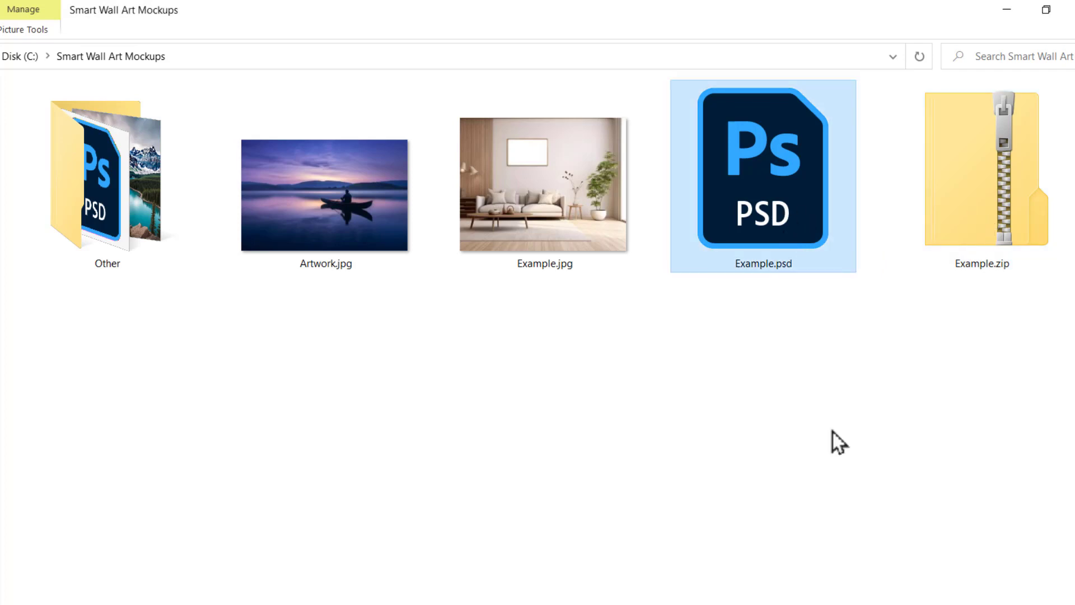
left_click(546, 190)
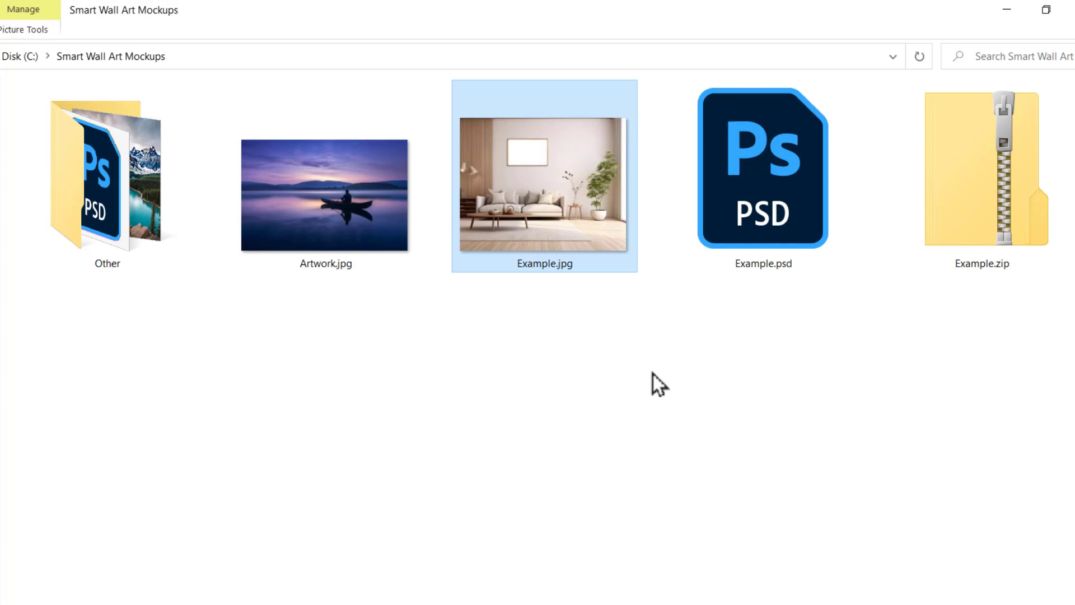
key("Right")
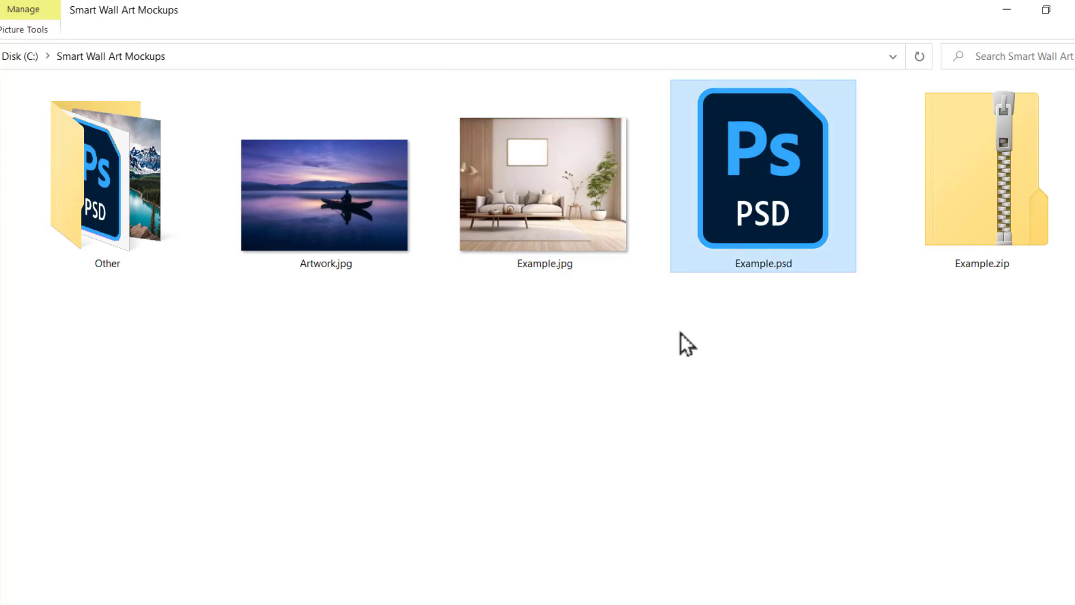
left_click(667, 327)
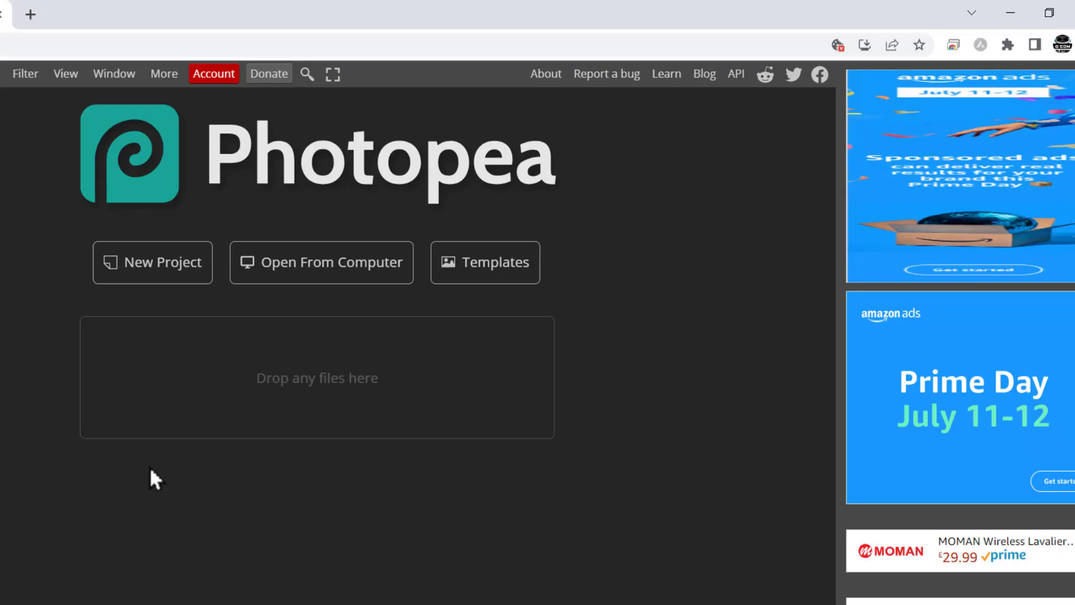
Step: Open Example.psd from the Smart Wall Art Mockups folder in Photopea and move the blank frame slightly lower on the wall
left_click(135, 53)
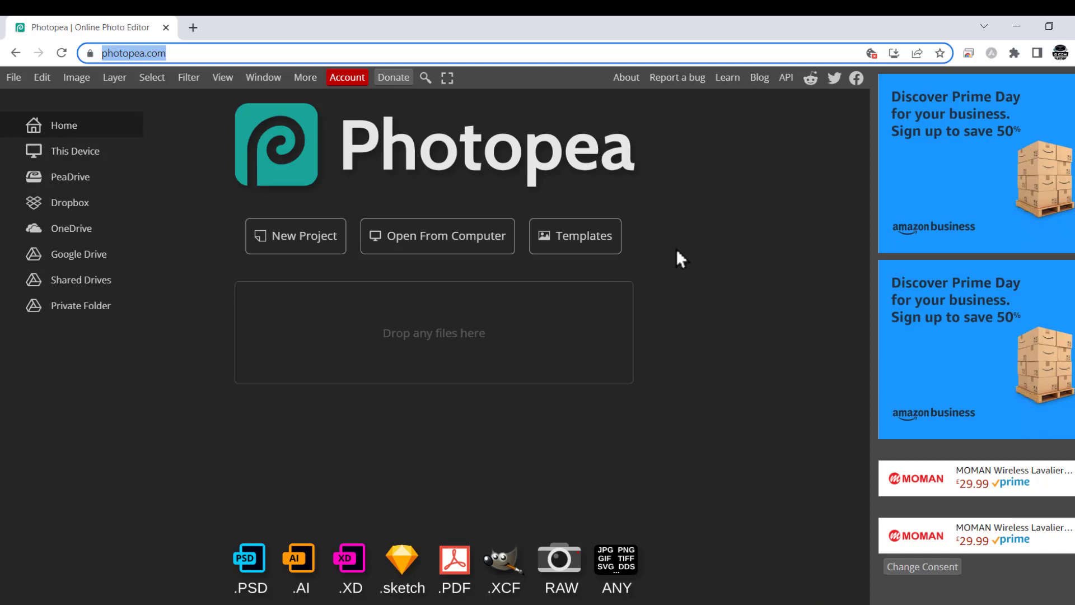
left_click(442, 254)
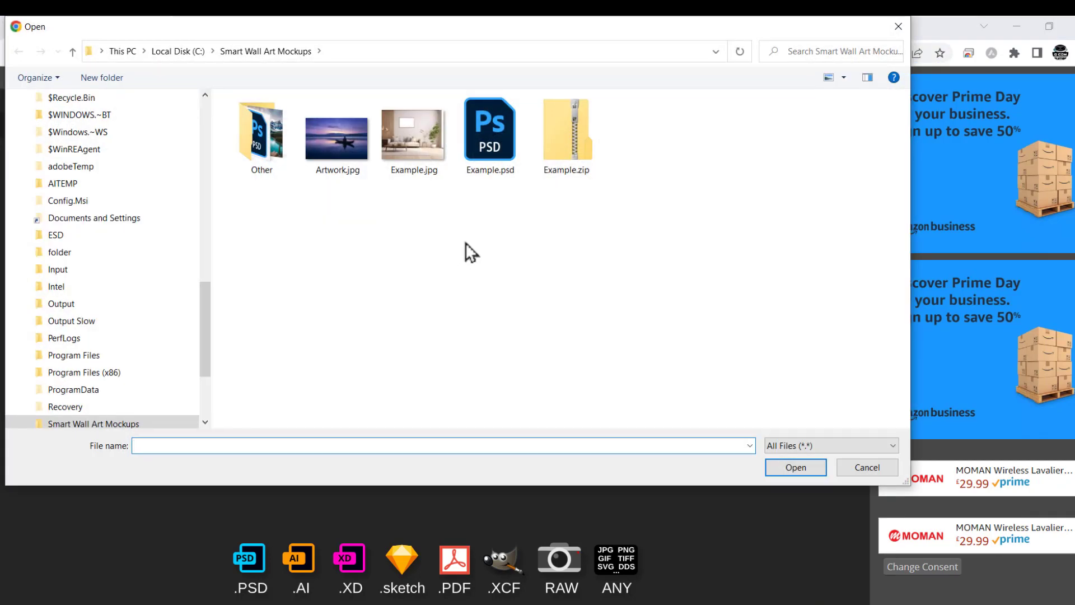
double_click(490, 140)
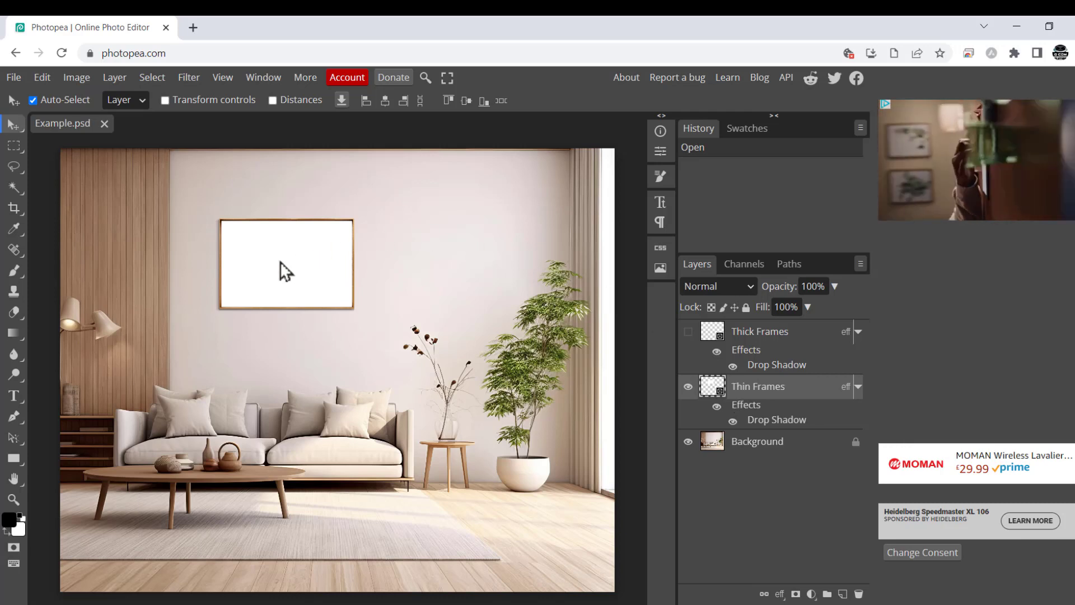
mouse_move(280, 261)
left_mouse_down()
mouse_move(355, 266)
mouse_move(383, 244)
mouse_move(359, 225)
mouse_move(286, 214)
mouse_move(237, 247)
mouse_move(284, 278)
left_mouse_up()
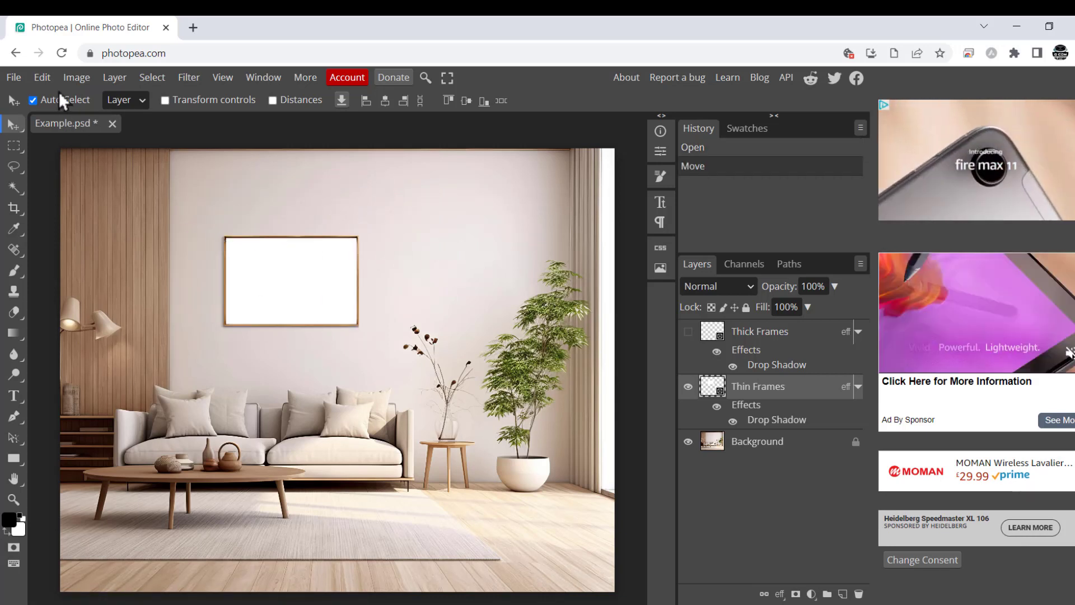
left_click(41, 77)
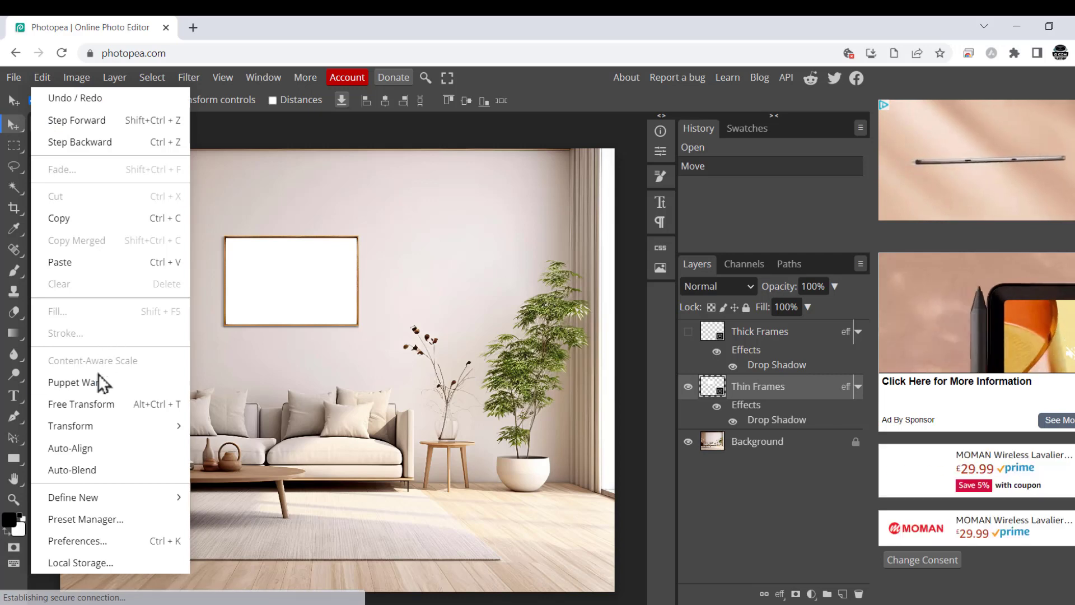
left_click(93, 404)
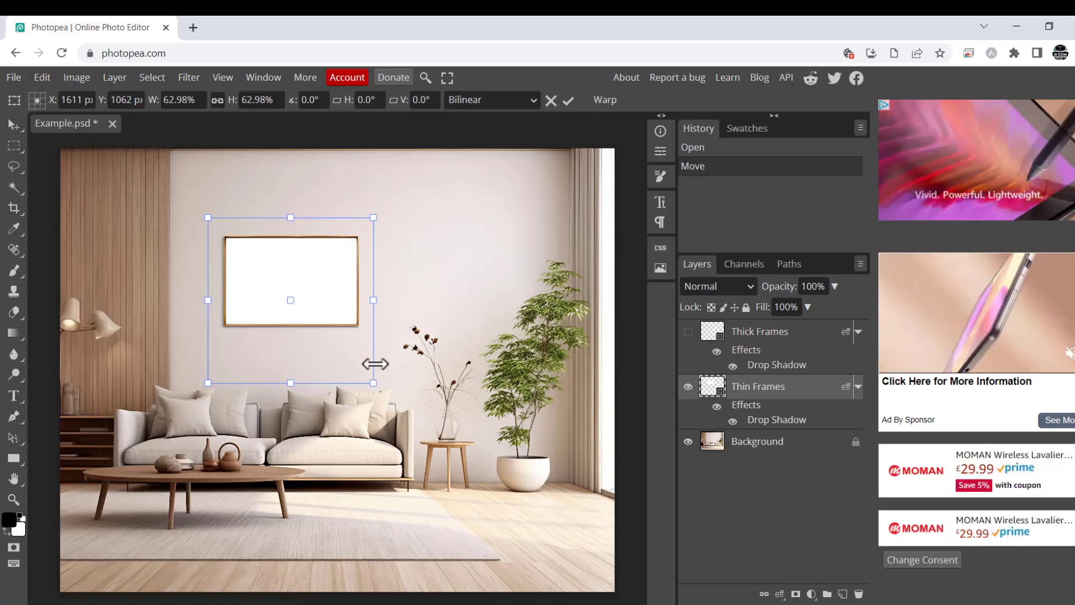
left_click_drag(372, 383, 367, 349)
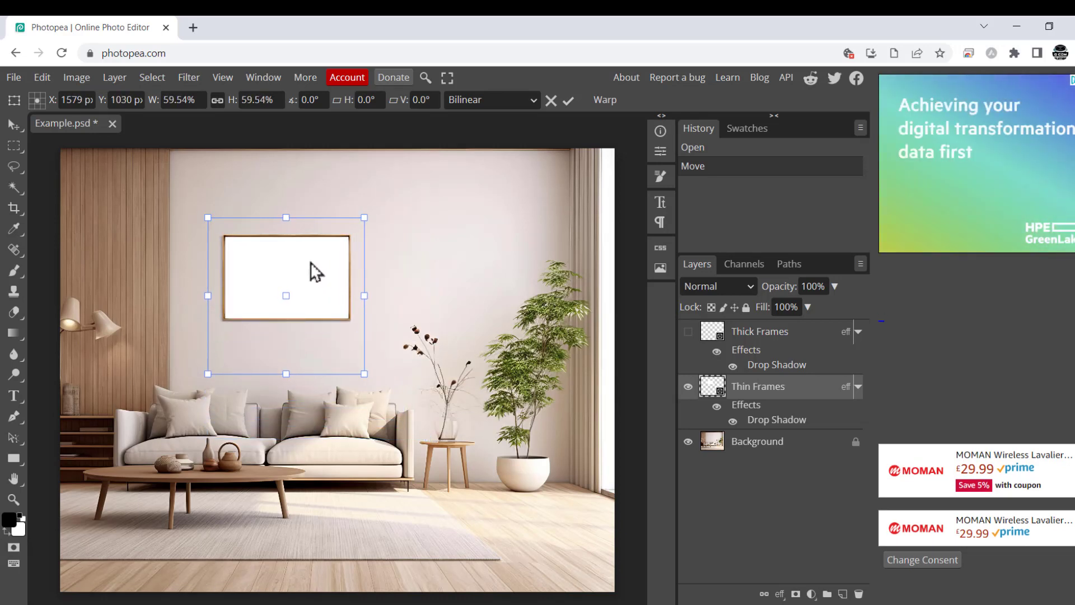
key("Return")
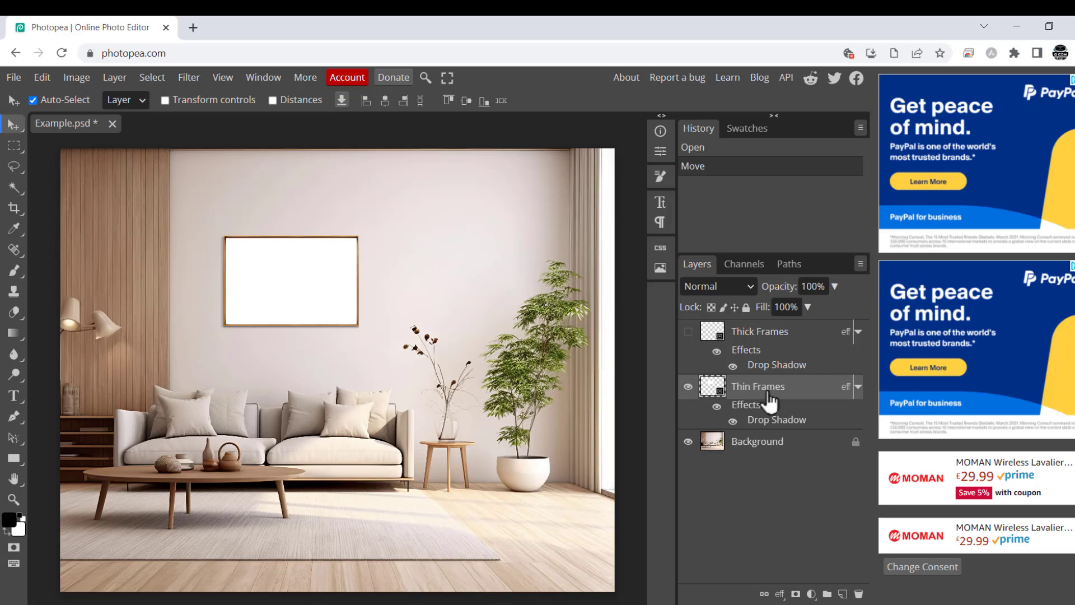
Step: Open the nested smart objects Thin Frames, Landscape and 3 x 2, and select the "Paste image here" layer
double_click(716, 390)
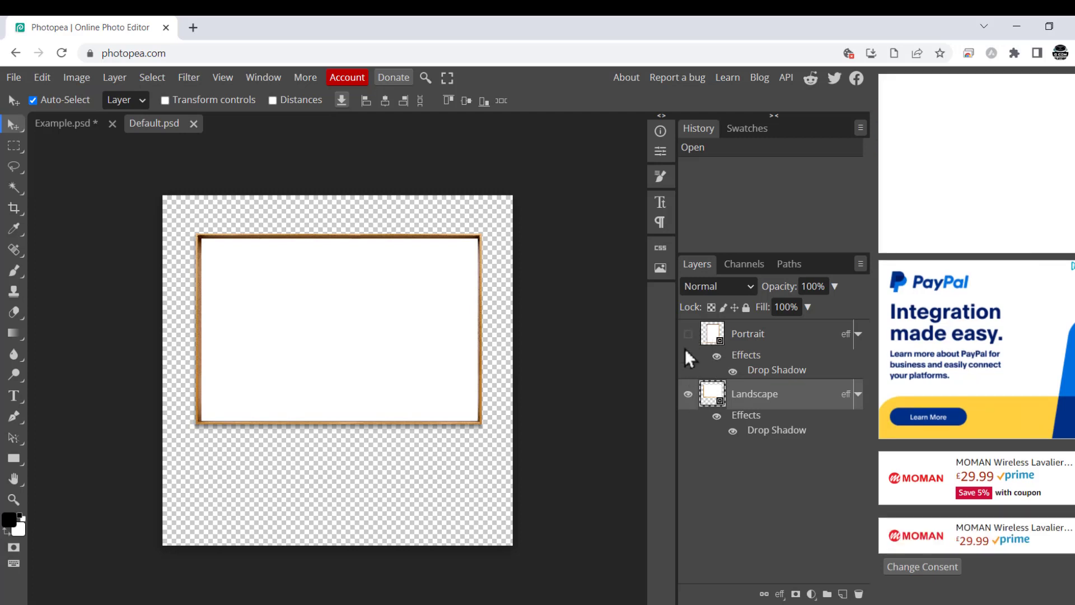
double_click(712, 395)
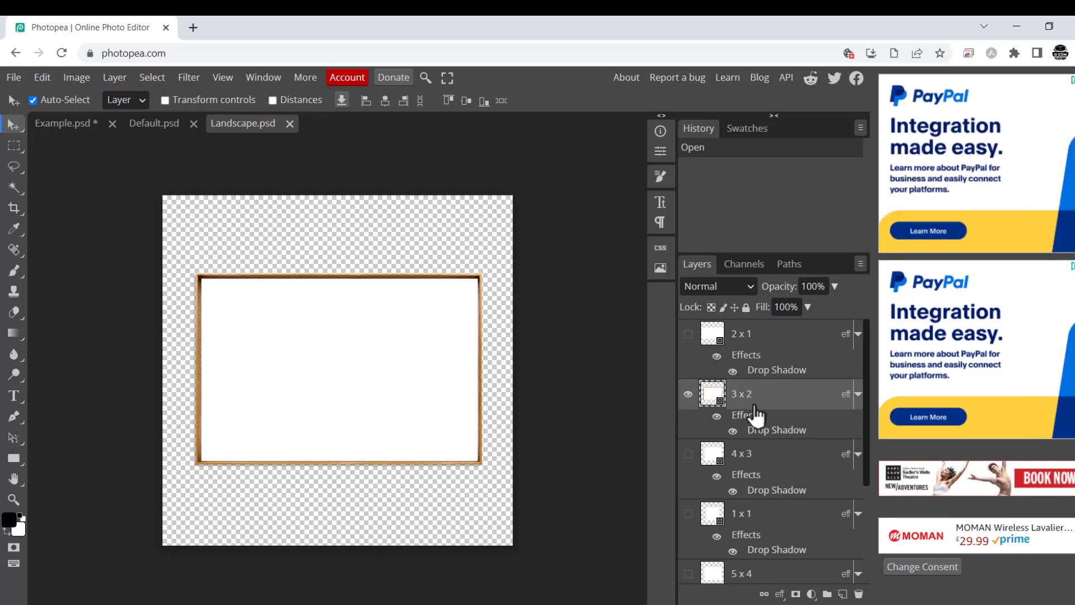
scroll(757, 423, "down", 2)
scroll(757, 422, "up", 2)
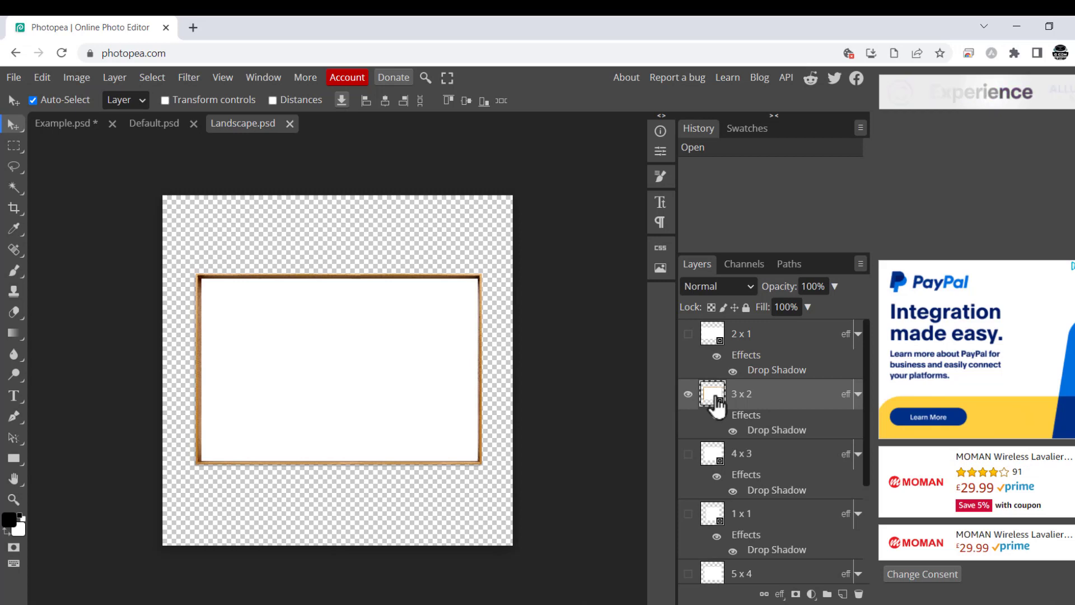
double_click(717, 399)
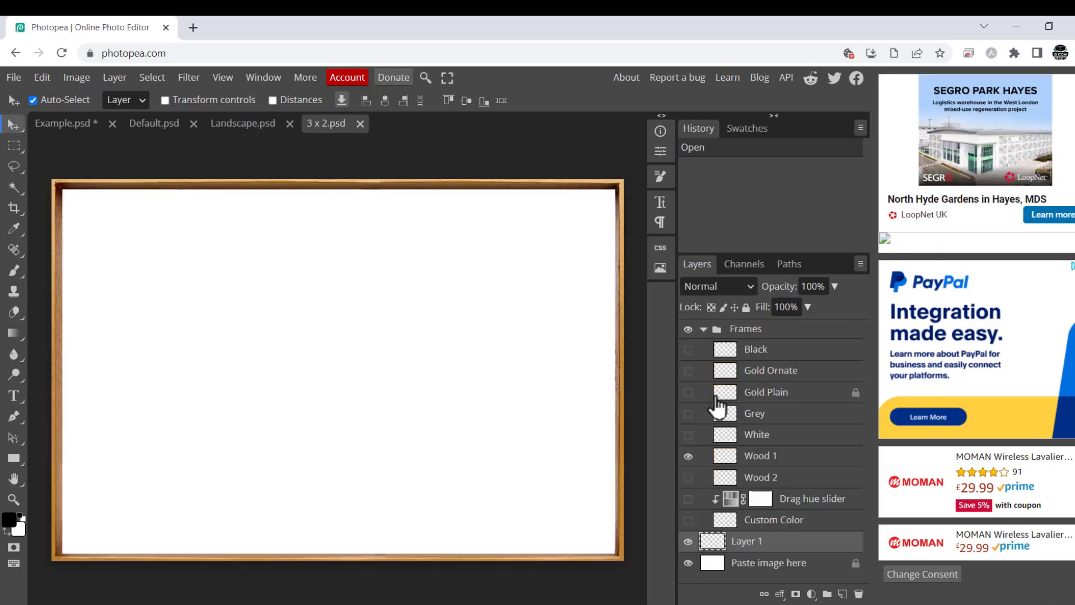
left_click(747, 563)
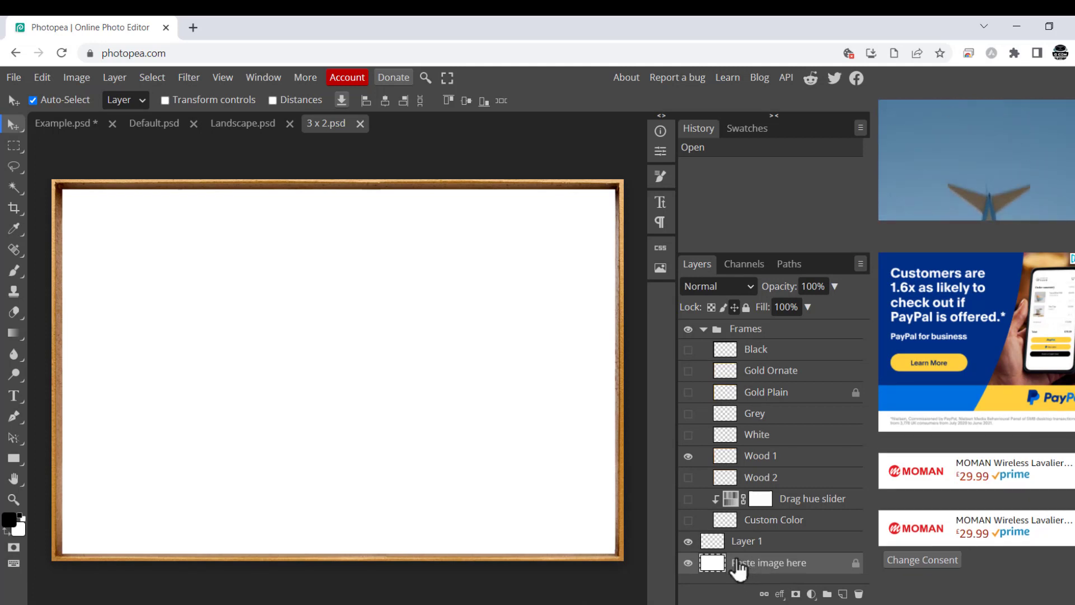
Step: Preview the Black, Gold Ornate and Gold Plain frame styles one at a time, and return to the Wood 1 frame
left_click(688, 456)
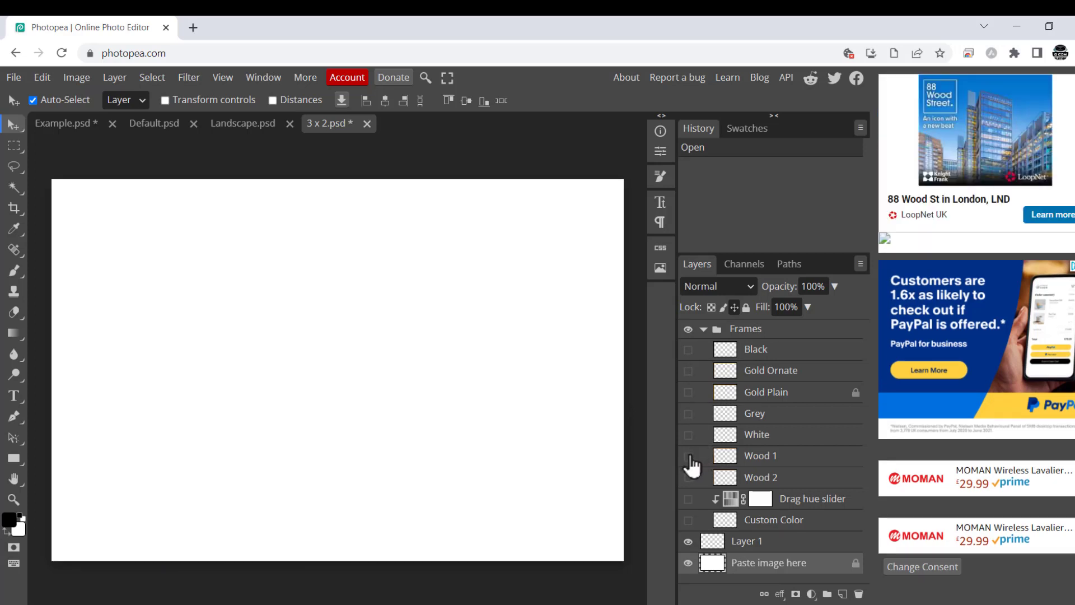
left_click(689, 350)
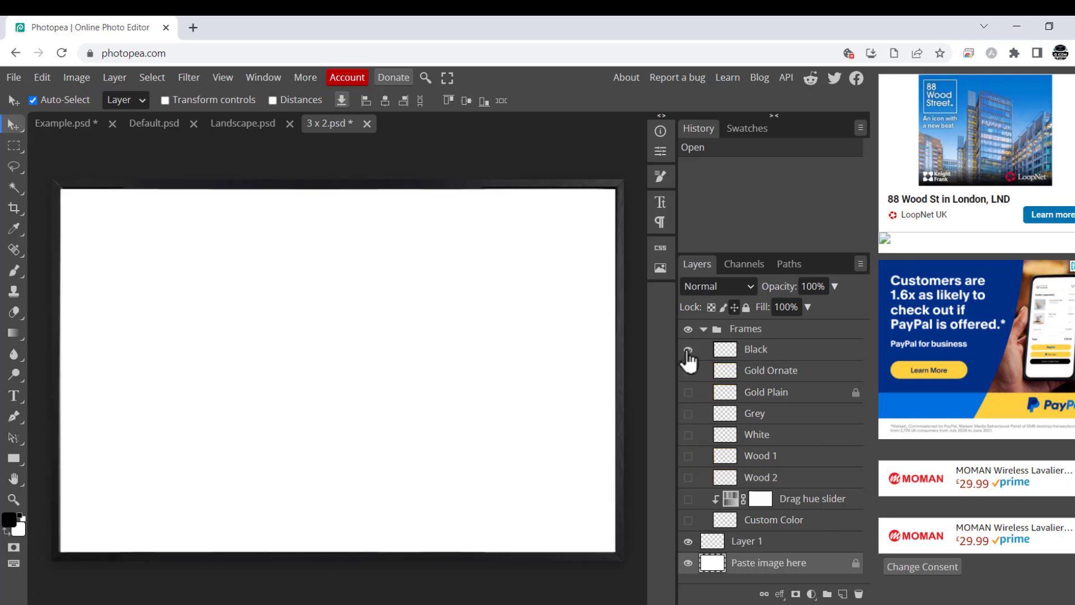
left_click(688, 350)
left_click(689, 371)
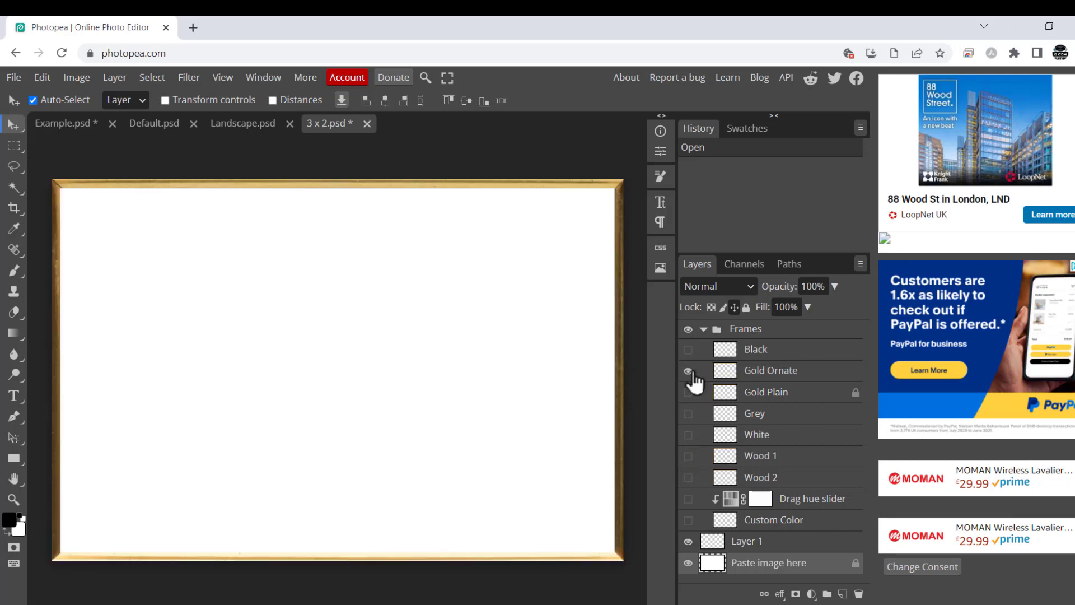
left_click(689, 371)
left_click(688, 392)
left_click(688, 392)
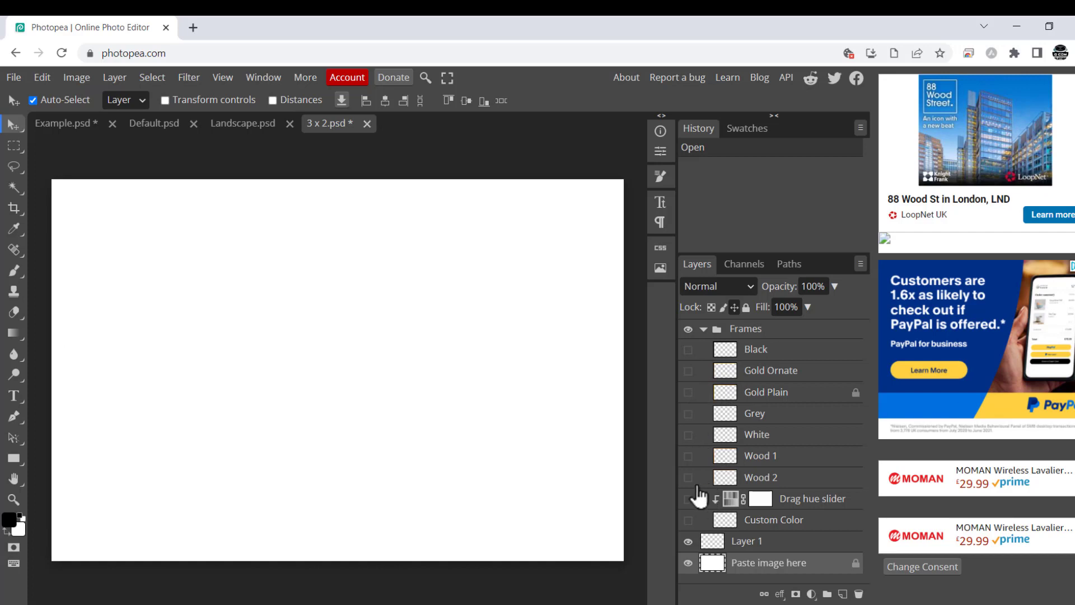
left_click(688, 456)
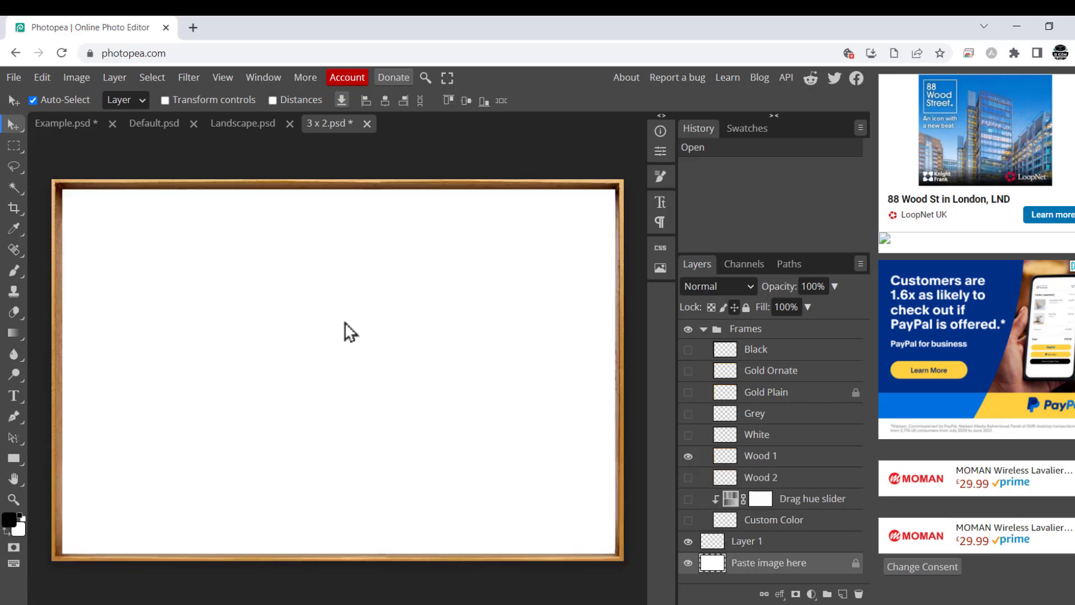
Step: Open Artwork.jpg as a separate document and copy the entire image
left_click(13, 78)
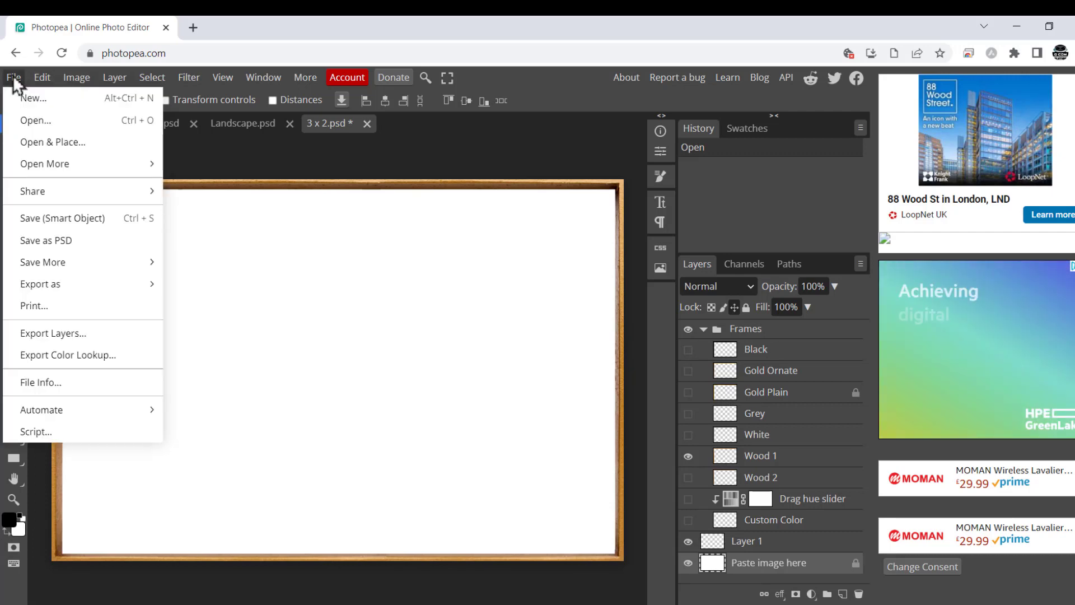
left_click(49, 122)
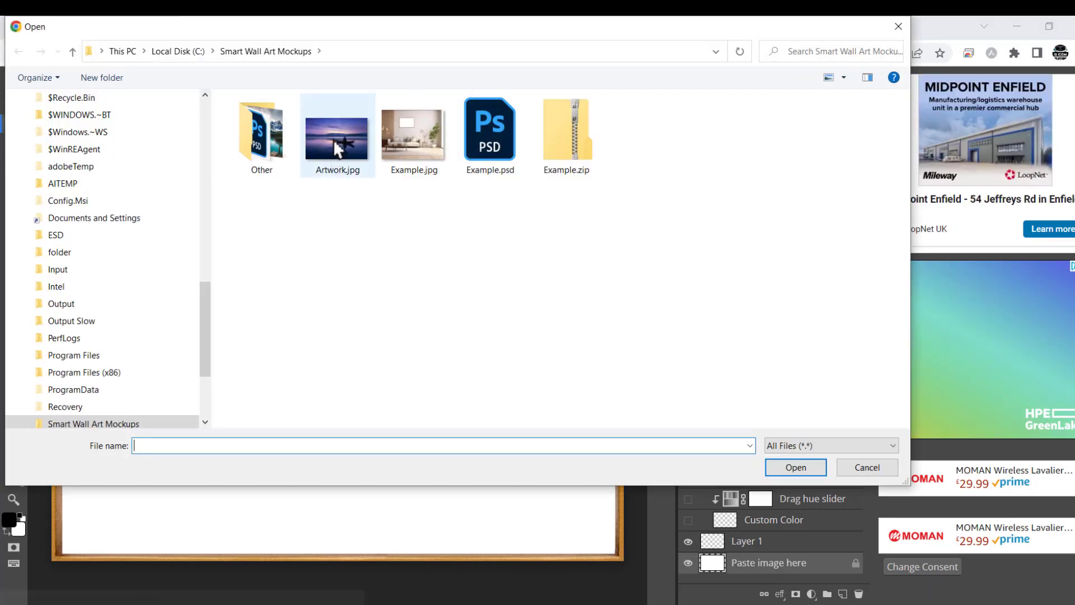
double_click(336, 156)
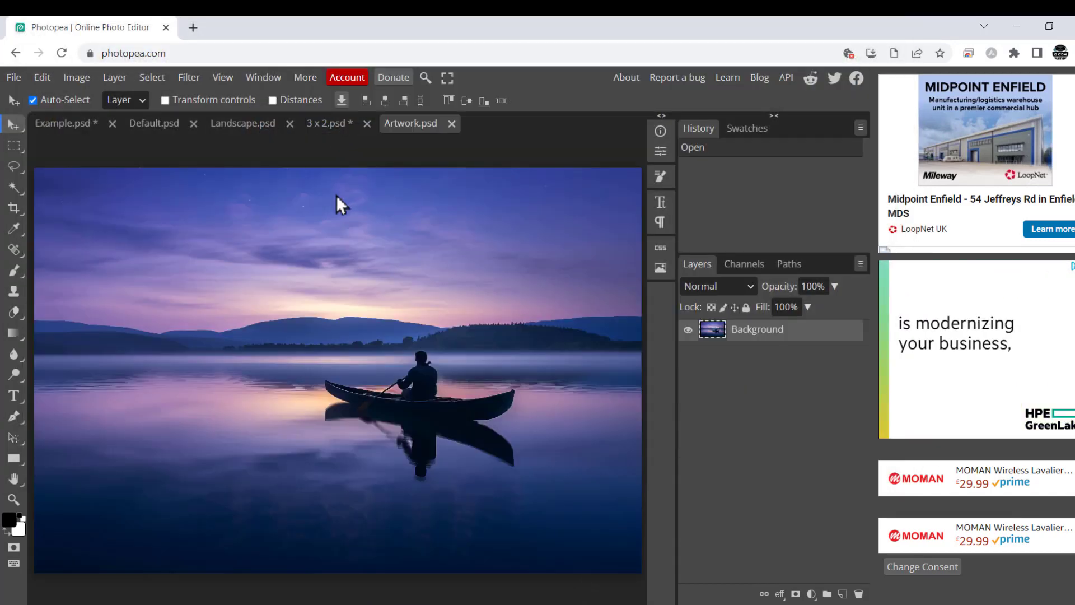
left_click(146, 76)
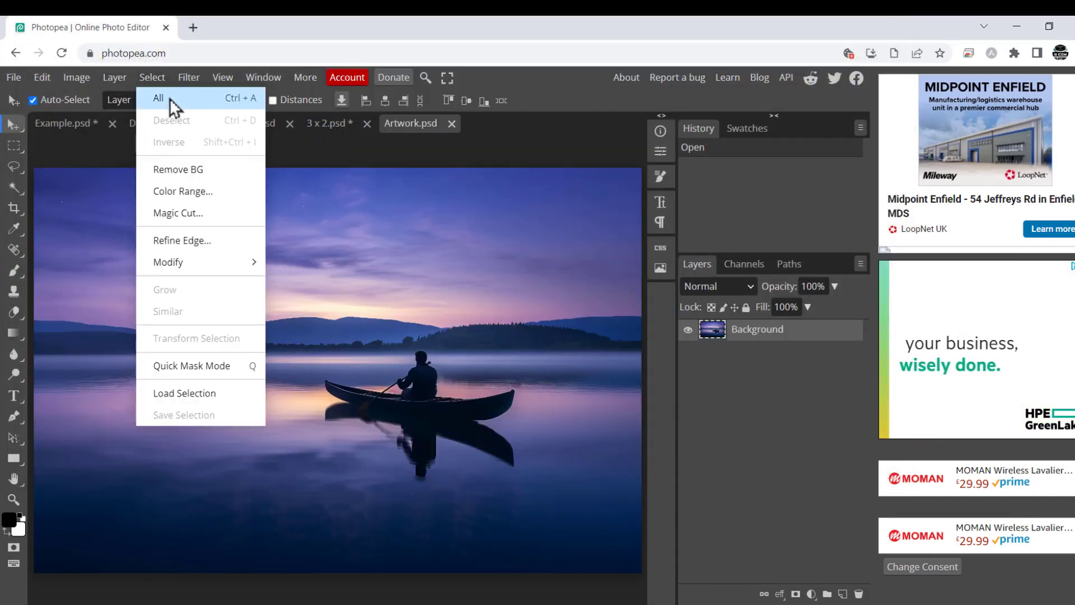
left_click(170, 99)
left_click(42, 76)
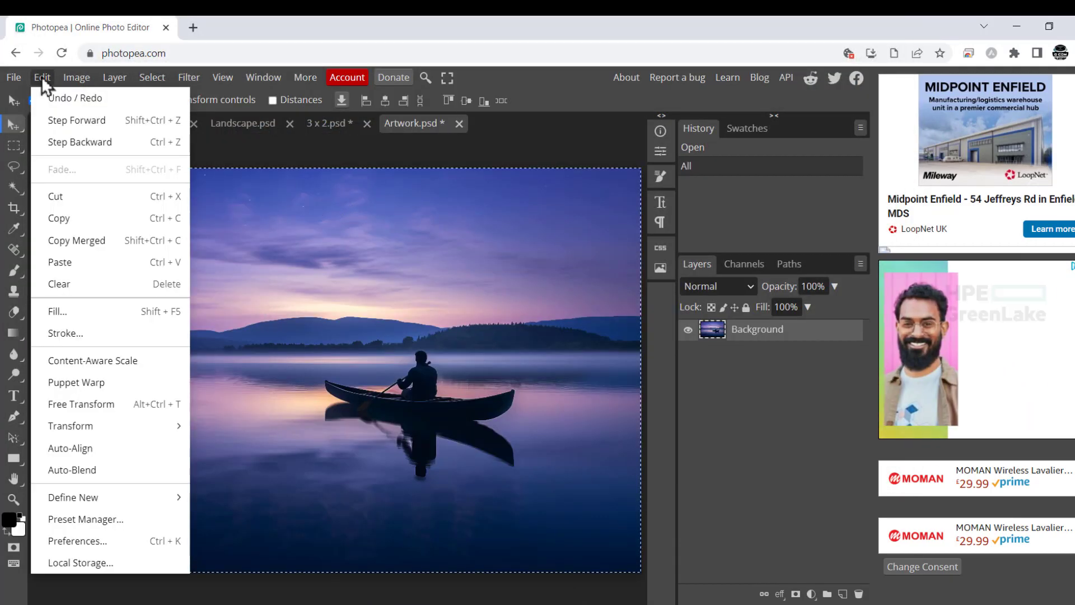
left_click(92, 216)
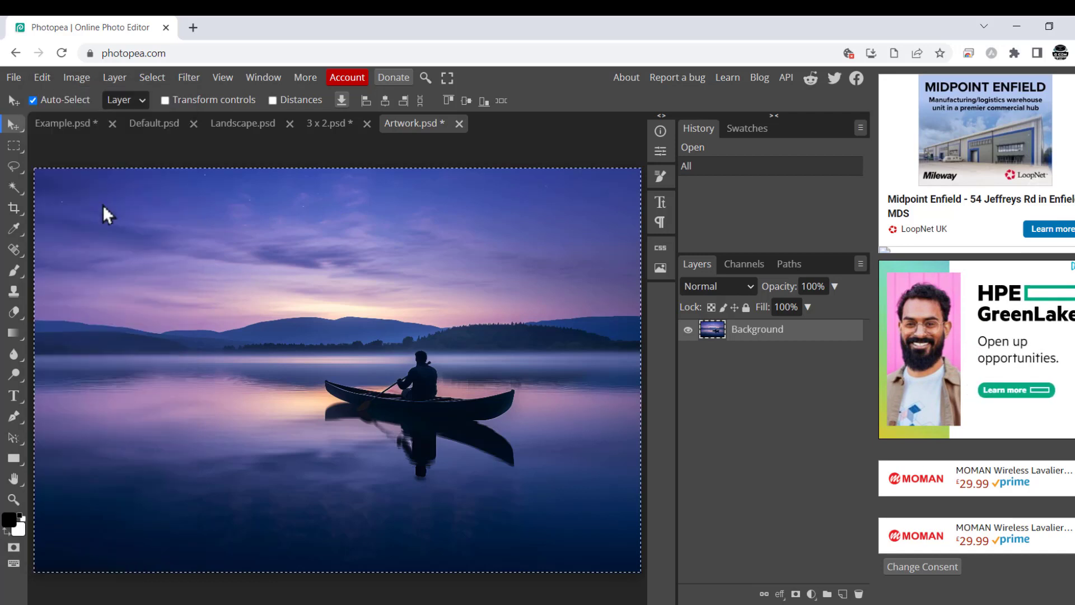
Step: Close the artwork document without saving and paste the copied image above the "Paste image here" layer in the 3 x 2 document
left_click(459, 125)
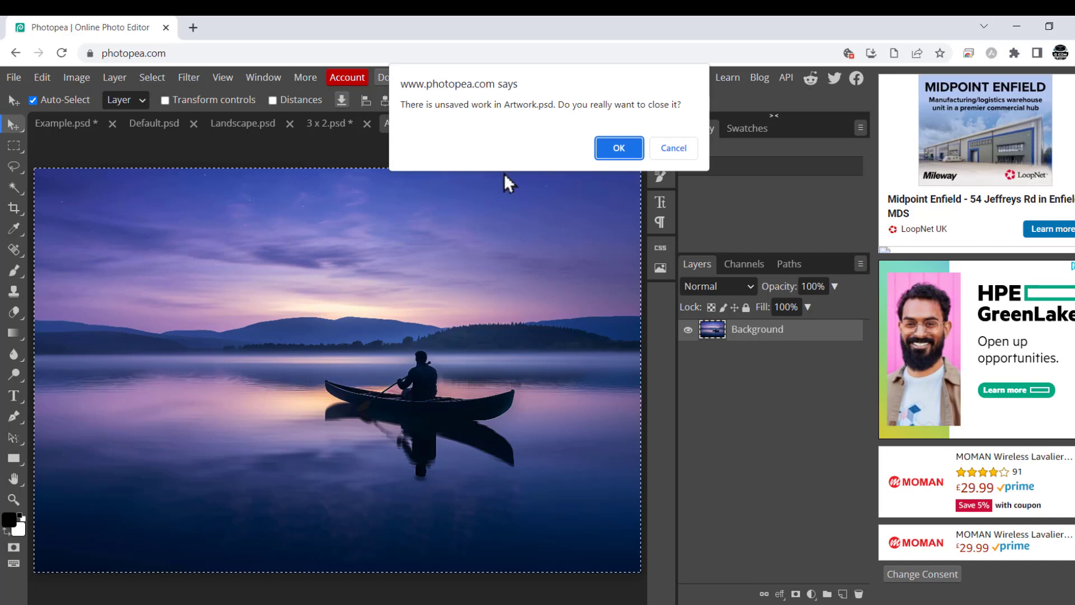
left_click(622, 148)
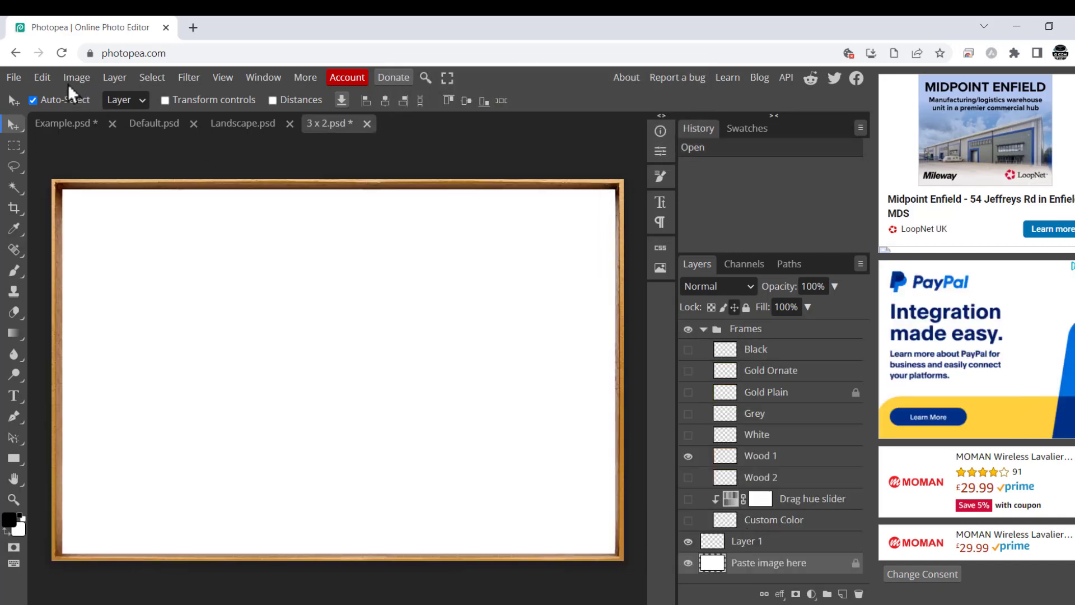
left_click(41, 78)
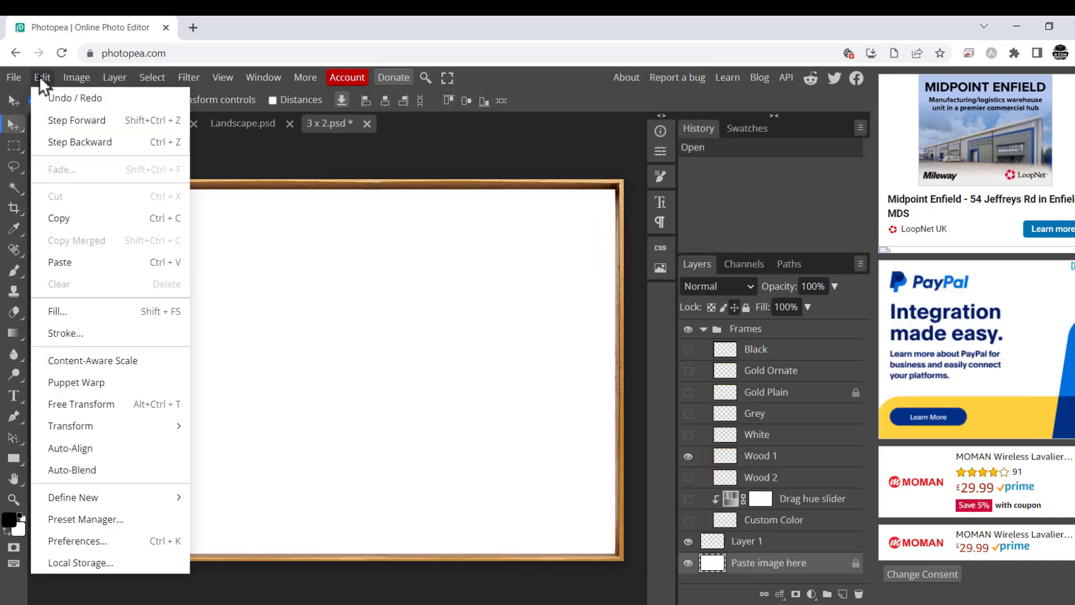
left_click(95, 261)
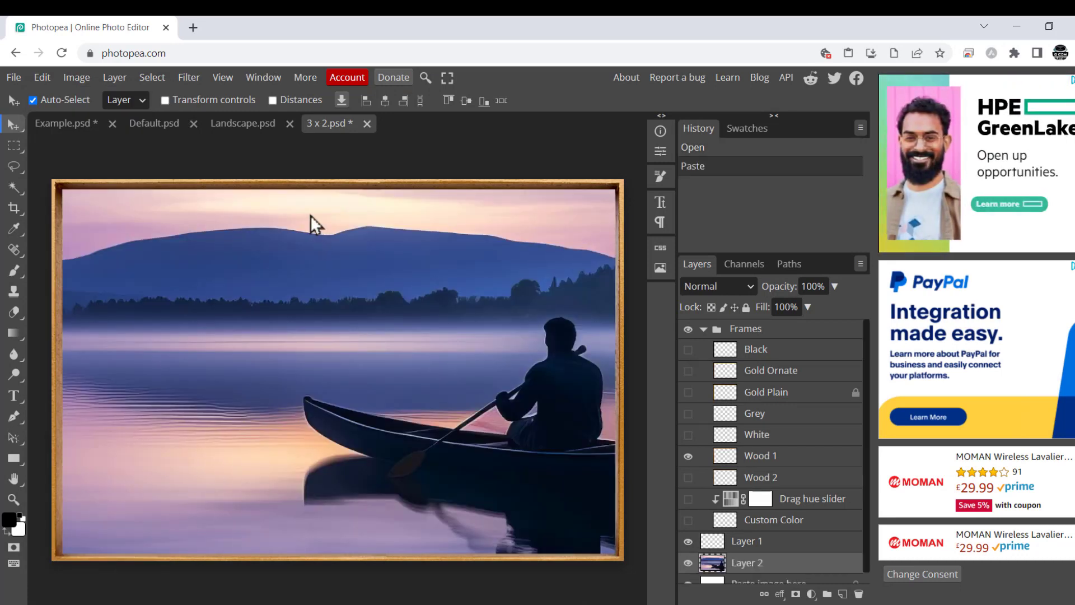
Step: Scale the pasted artwork layer proportionally about its center to about 35.39% so it fits inside the wooden frame
key("ctrl+minus")
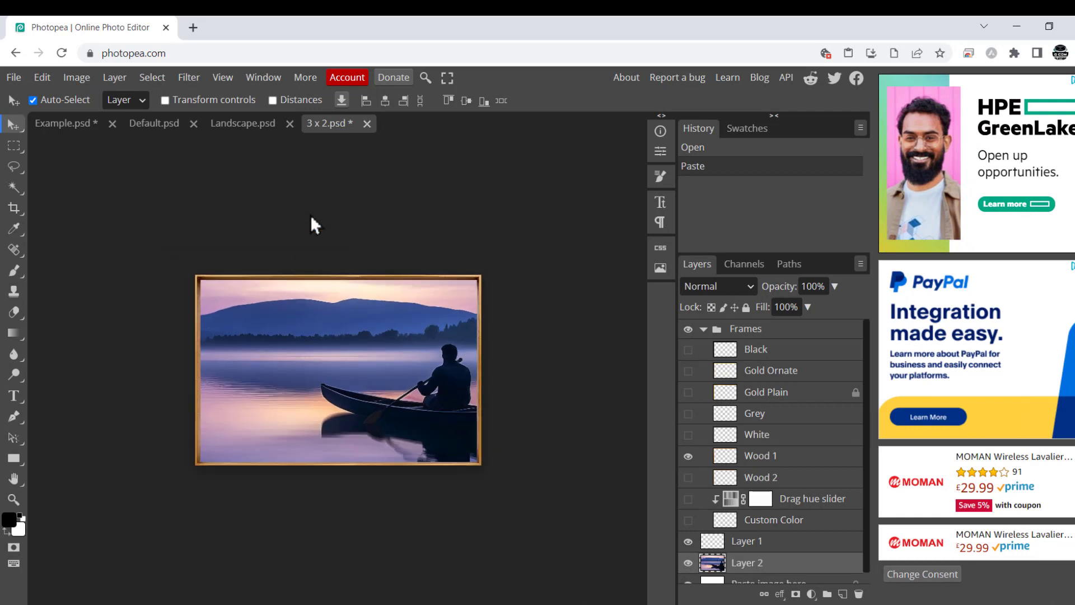
left_click(40, 79)
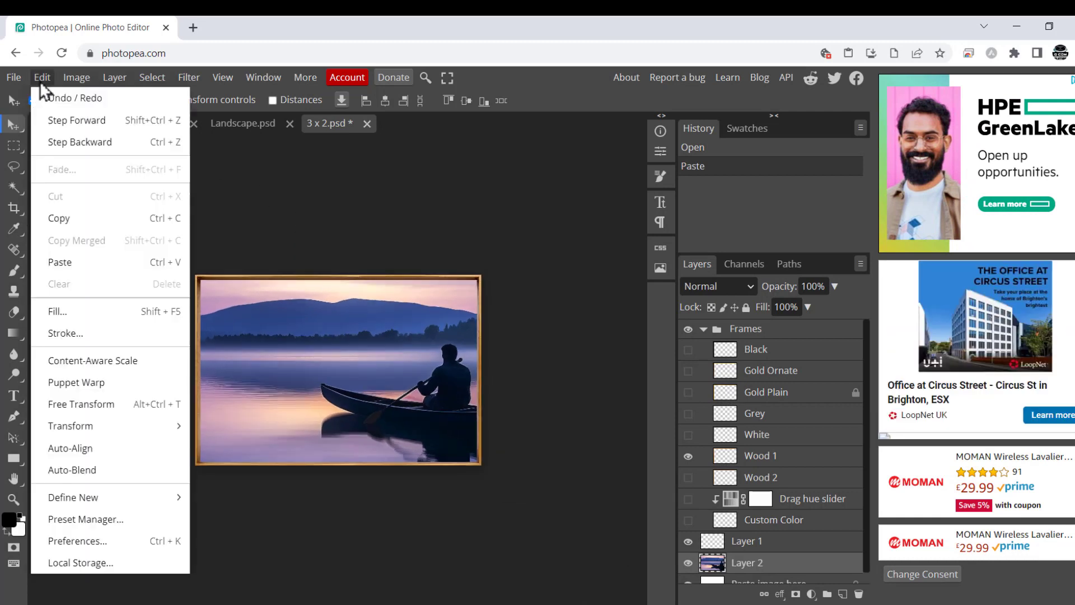
left_click(106, 401)
key("ctrl+minus")
key("ctrl+minus")
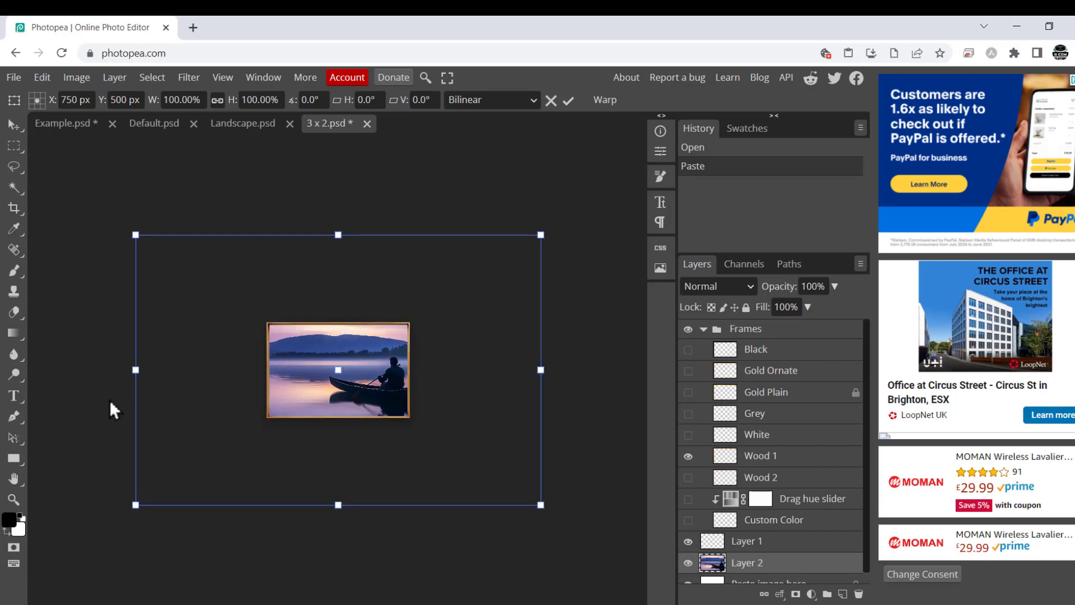
left_click_drag(135, 234, 247, 334)
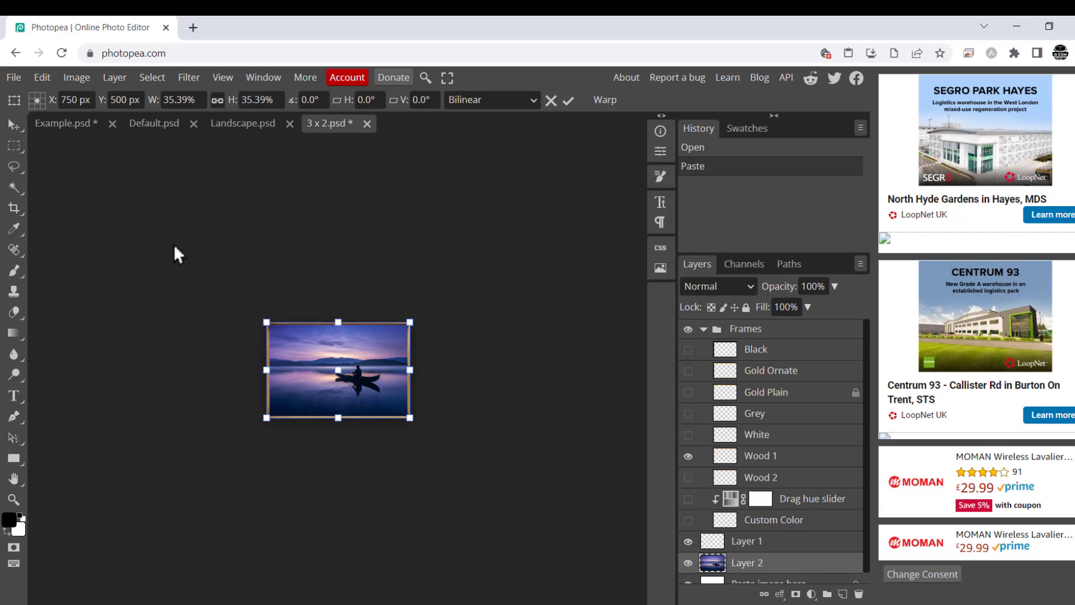
key("Return")
key("ctrl+0")
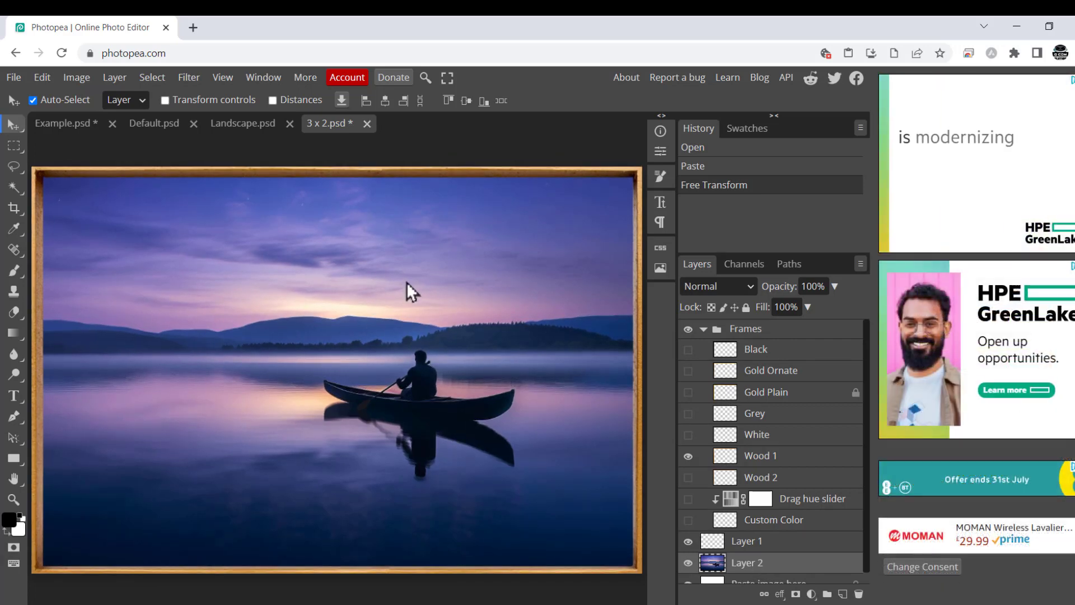
Step: Save and close the nested smart objects 3 x 2, Landscape and Default in turn to update the Example.psd mockup
left_click(15, 77)
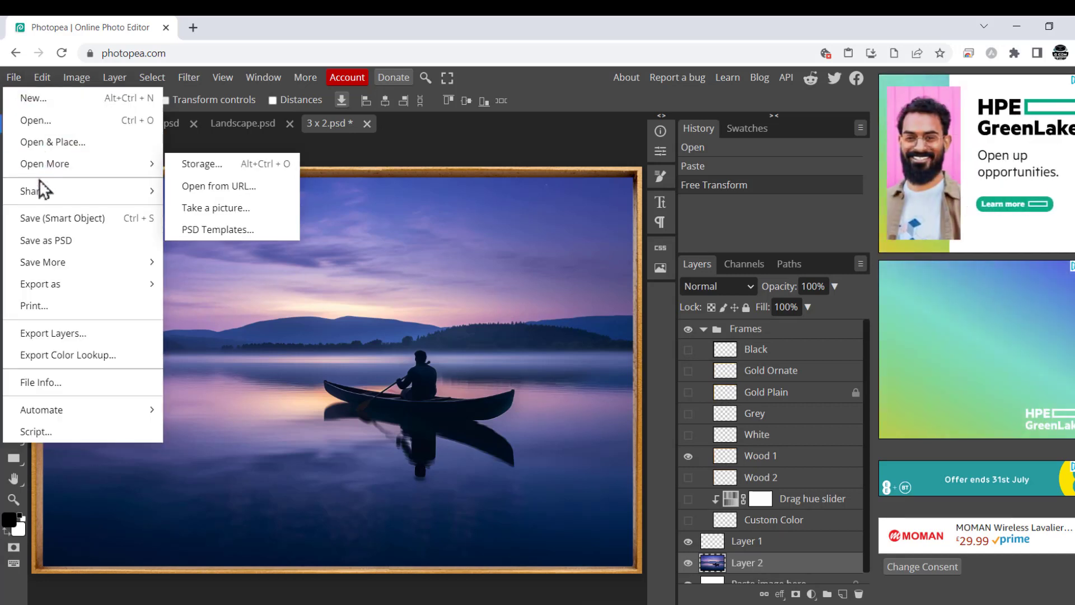
left_click(54, 216)
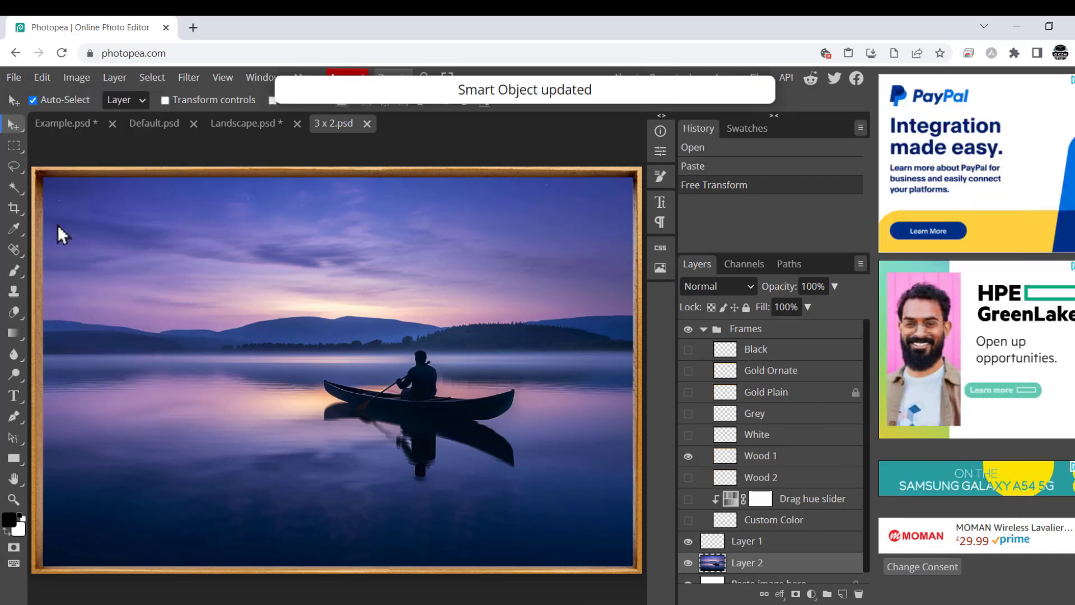
left_click(367, 124)
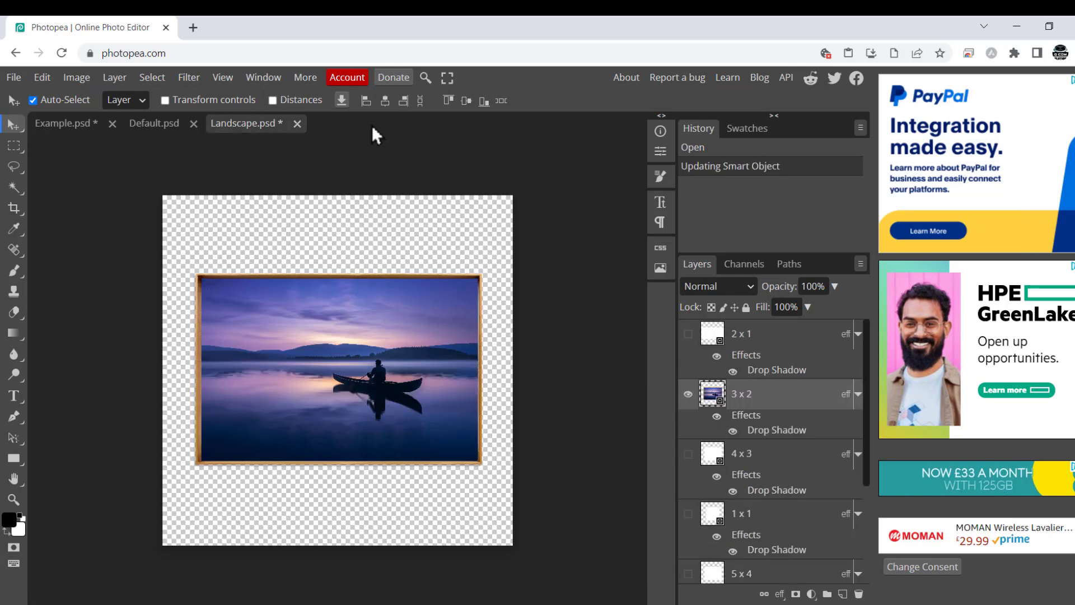
left_click(14, 78)
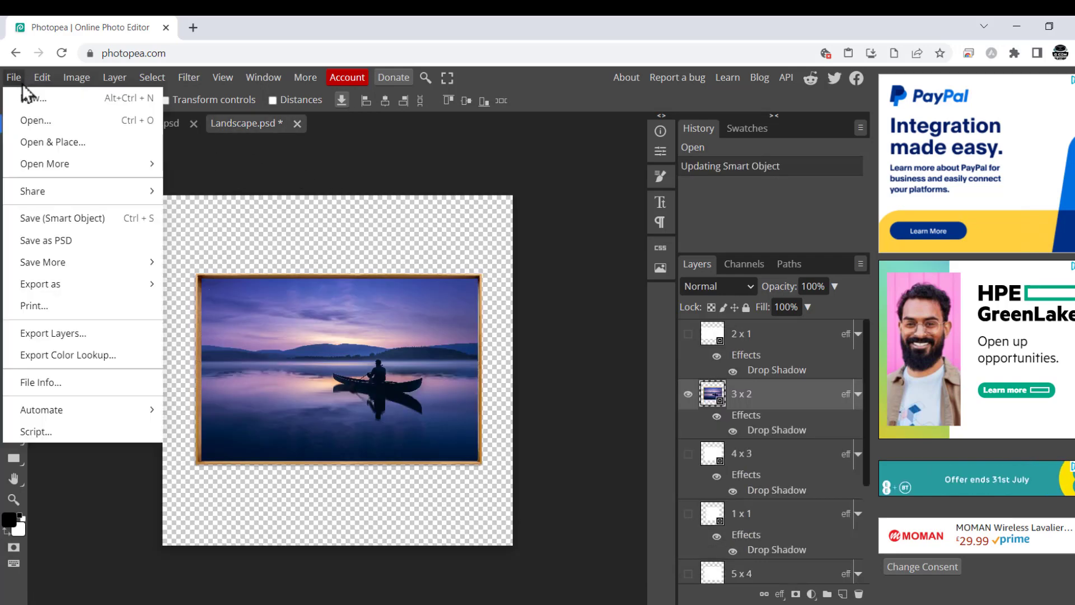
left_click(68, 218)
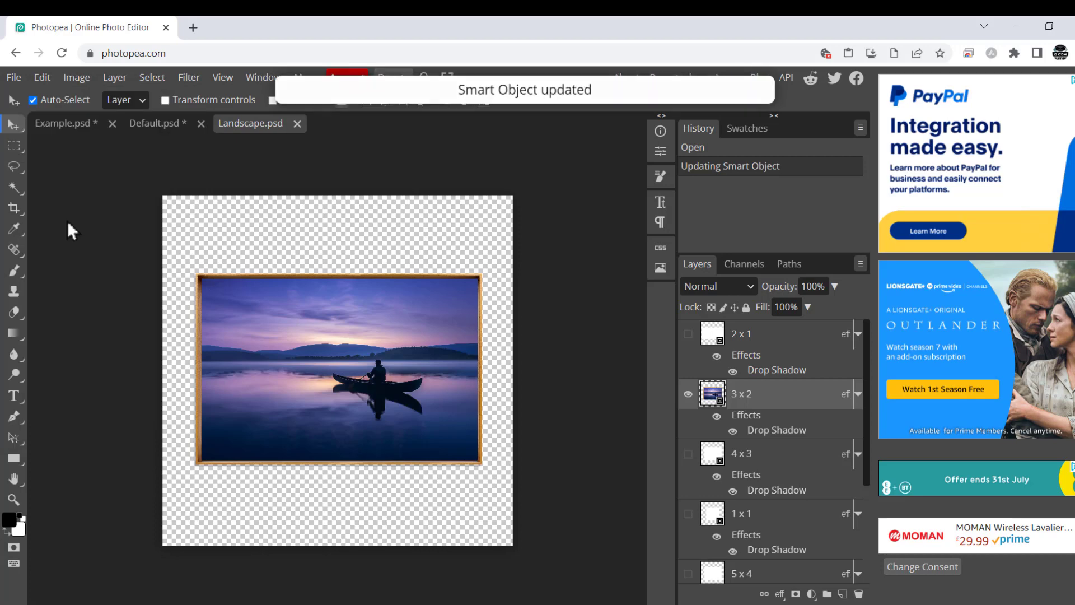
left_click(297, 124)
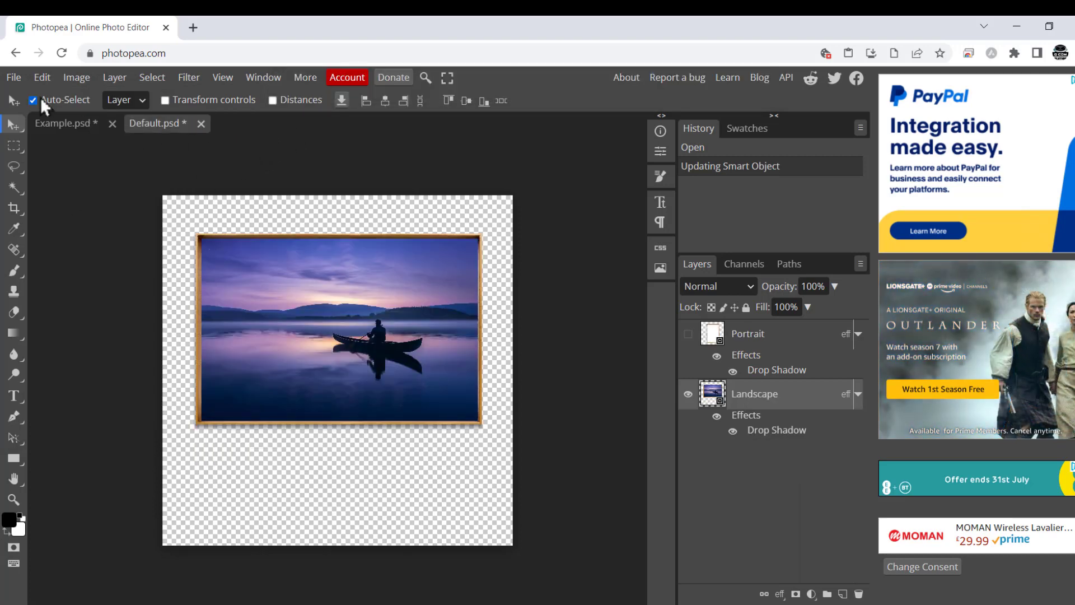
left_click(13, 77)
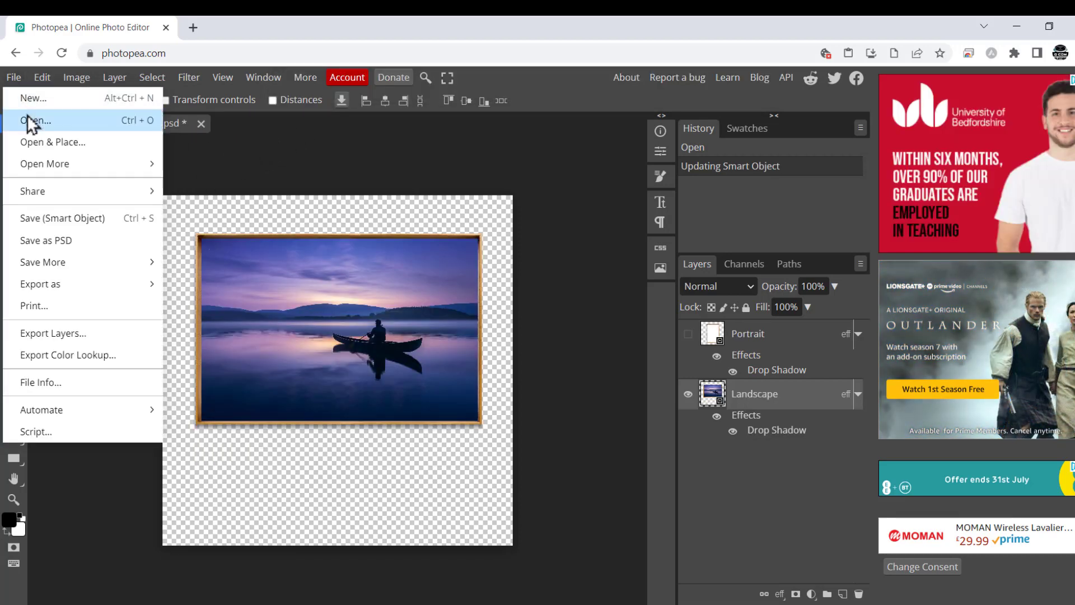
left_click(61, 223)
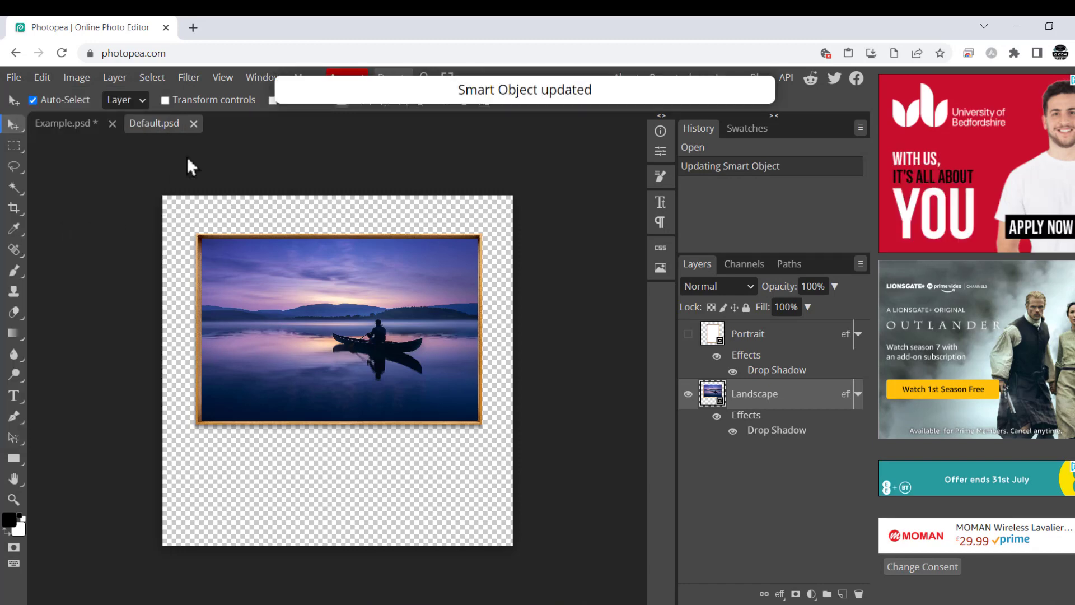
left_click(194, 123)
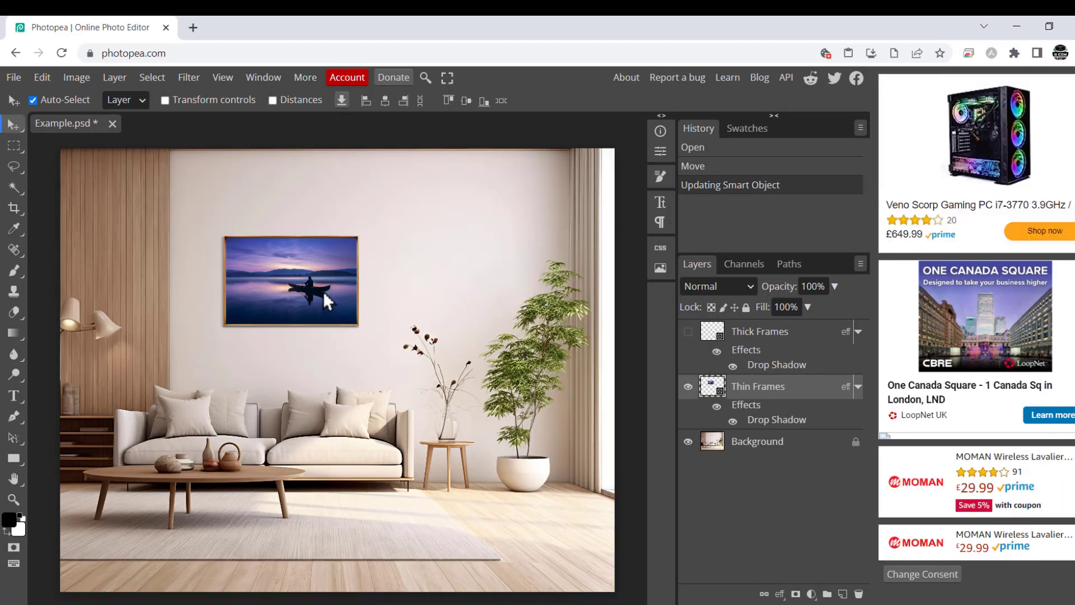
Step: Move the framed artwork slightly up and to the left on the wall above the sofa
left_click_drag(315, 293, 304, 268)
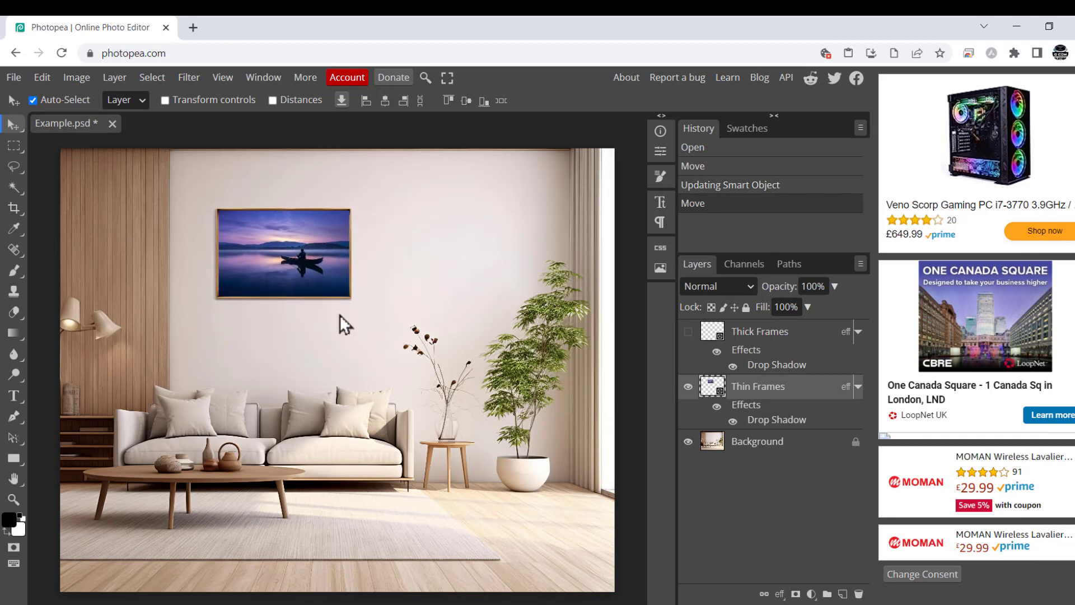
key("ctrl+t")
left_click_drag(366, 355, 391, 384)
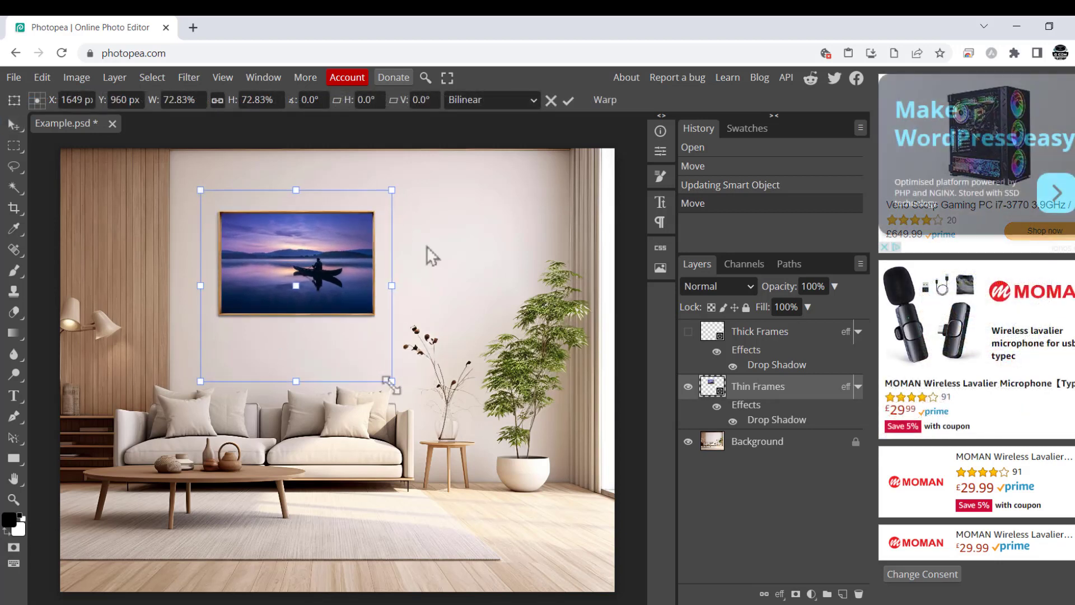
key("Escape")
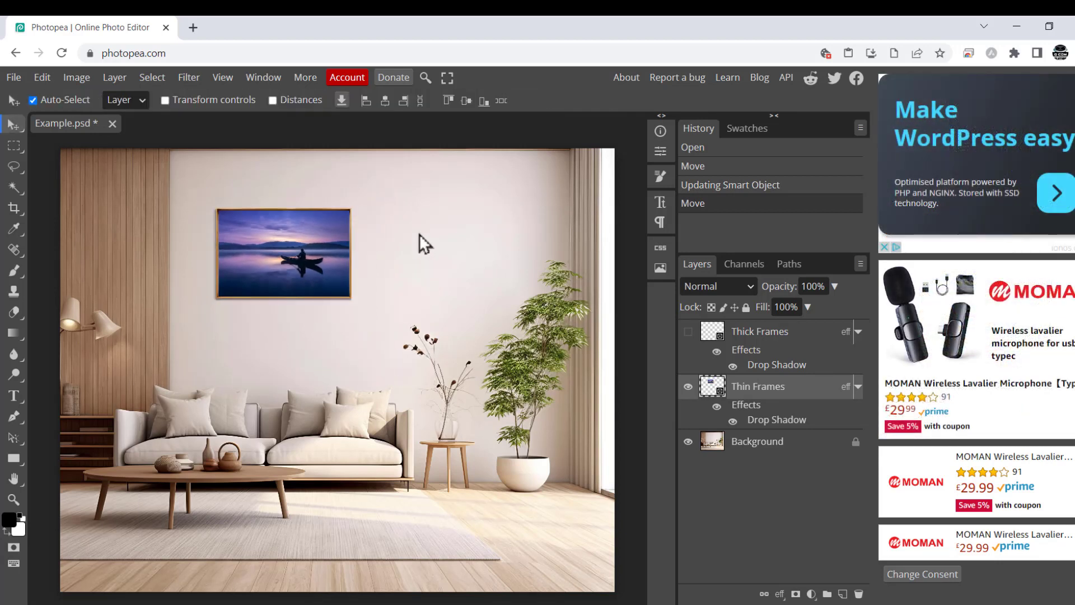